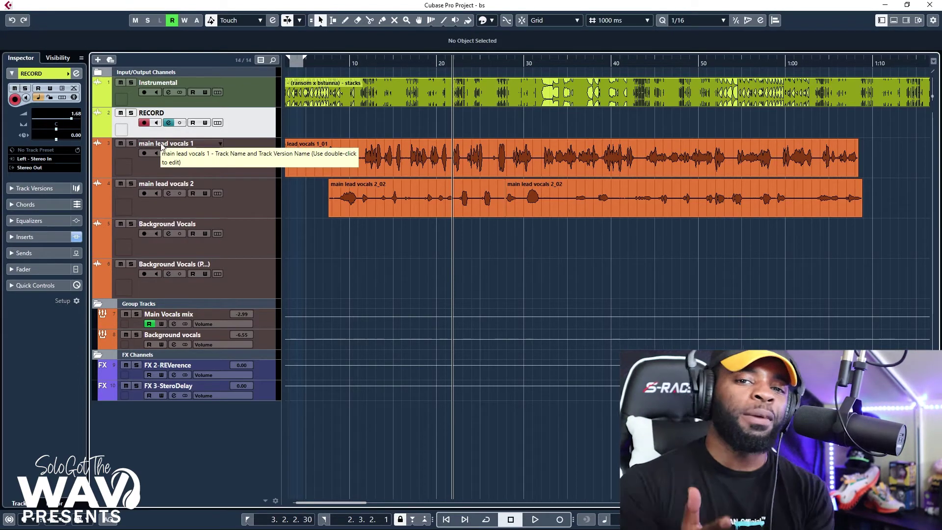
- Review the RECORD track's insert chain and available send destinations in its channel settings without assigning a send
key(e)
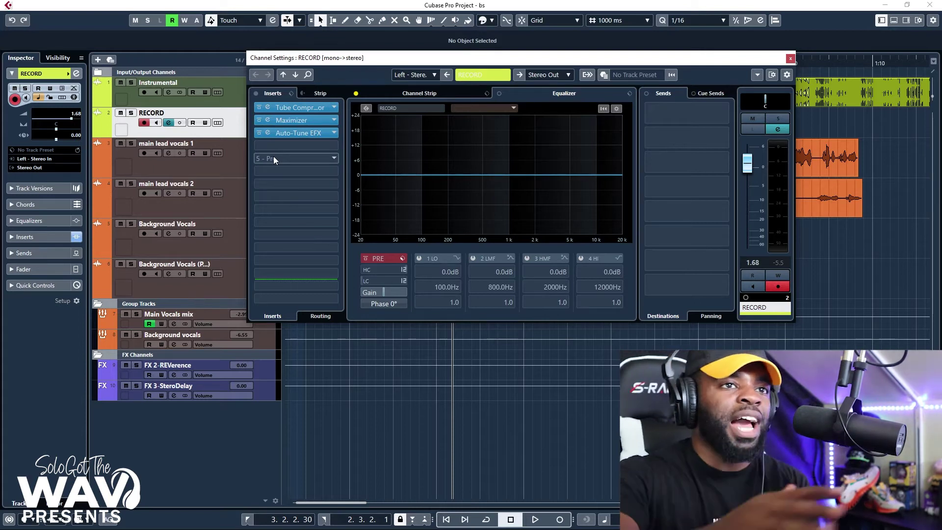
click(672, 110)
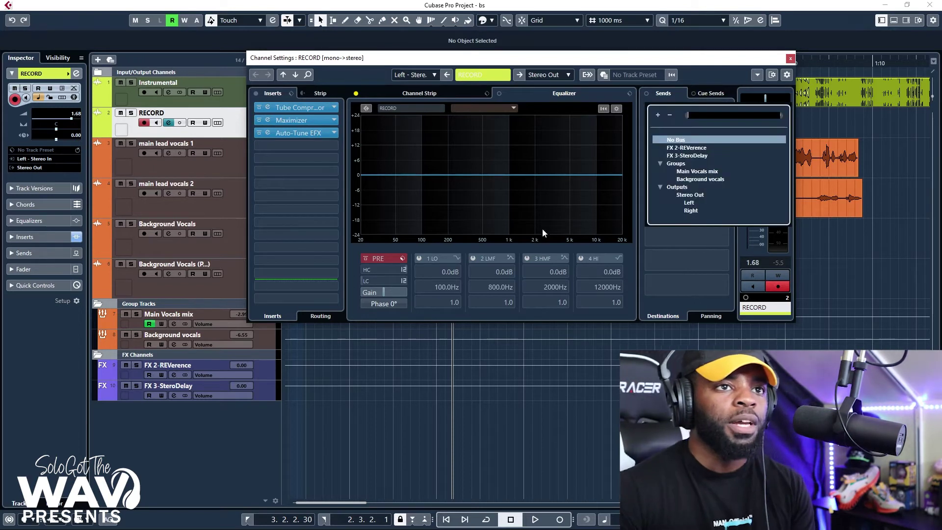
click(684, 63)
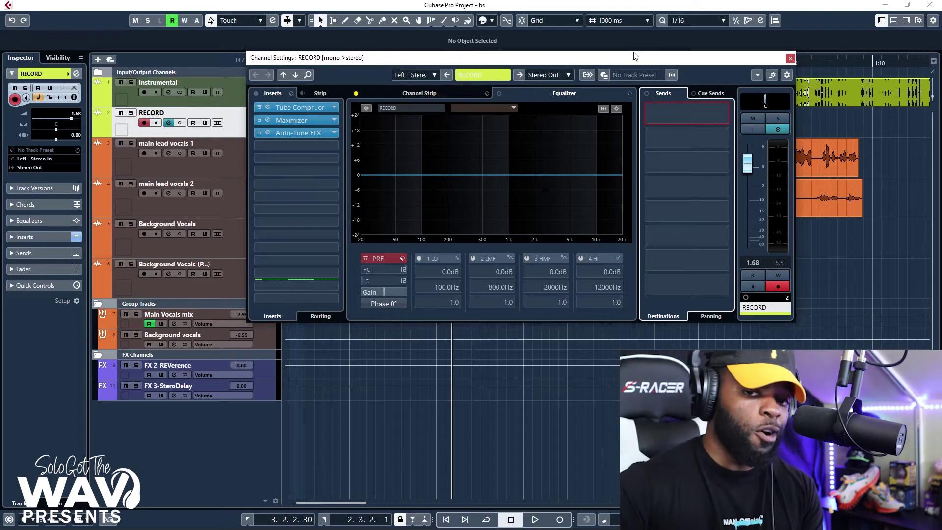
click(791, 58)
- Step through the main lead vocals 1, main lead vocals 2 and Background Vocals tracks to compare their routing
click(260, 175)
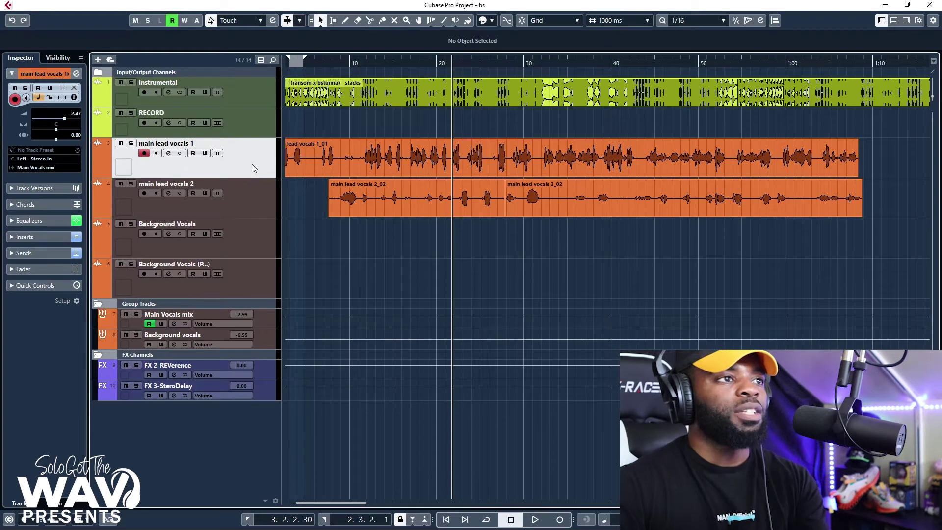
click(196, 206)
click(179, 158)
click(259, 208)
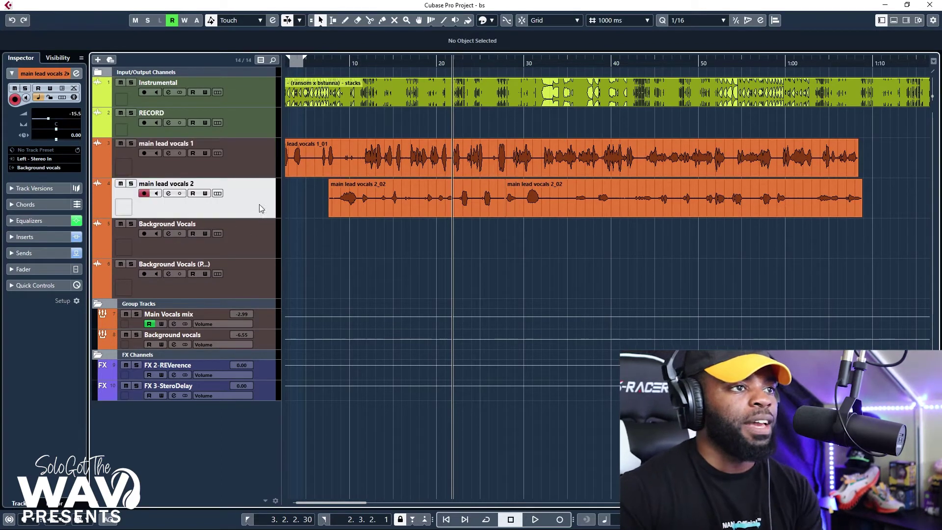
click(233, 240)
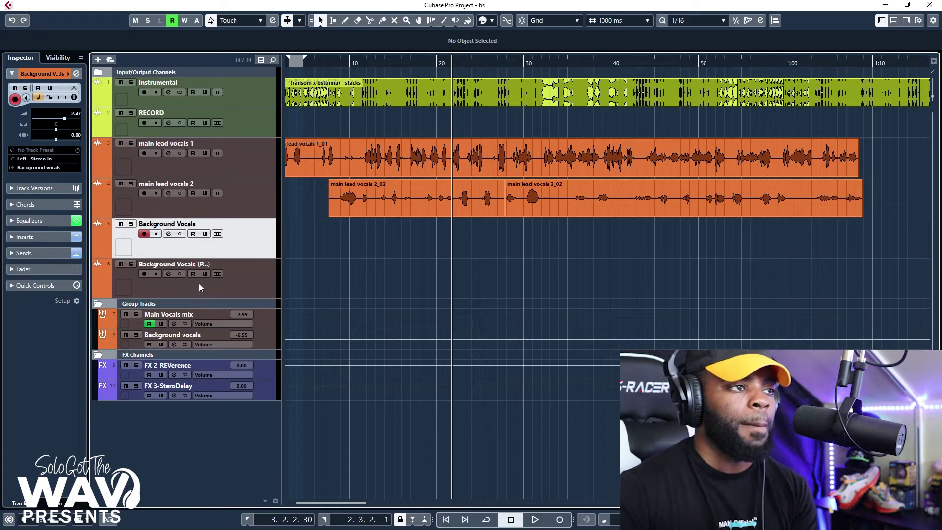
- Open the channel settings of main lead vocals 1 and examine its Maximizer and Tube Compressor inserts
click(168, 154)
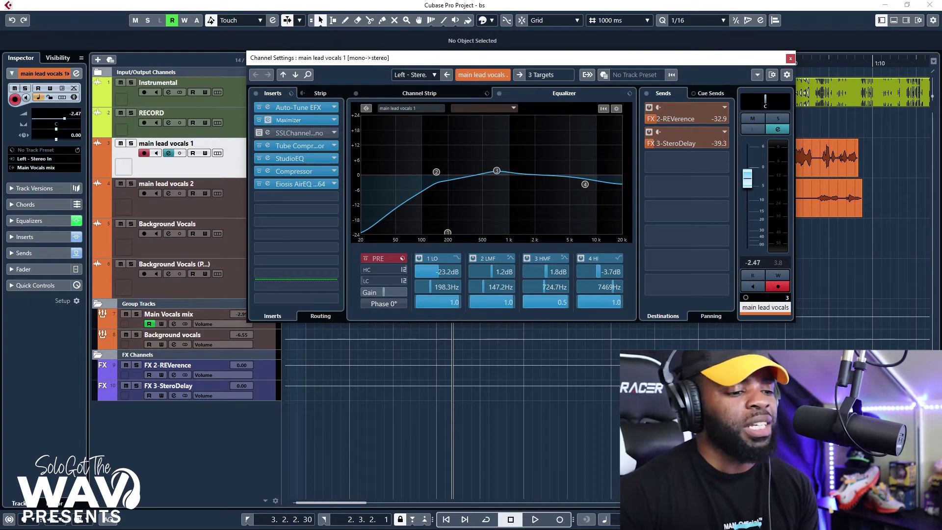
click(267, 120)
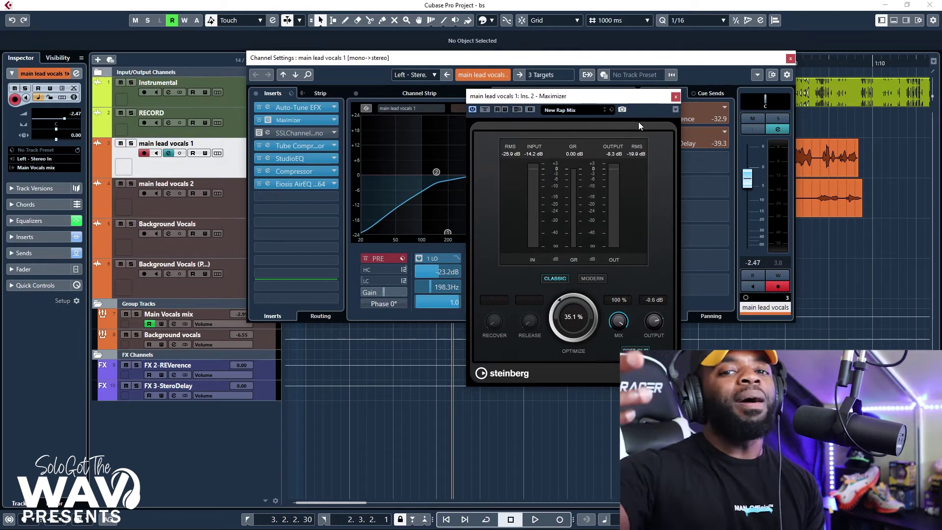
click(675, 97)
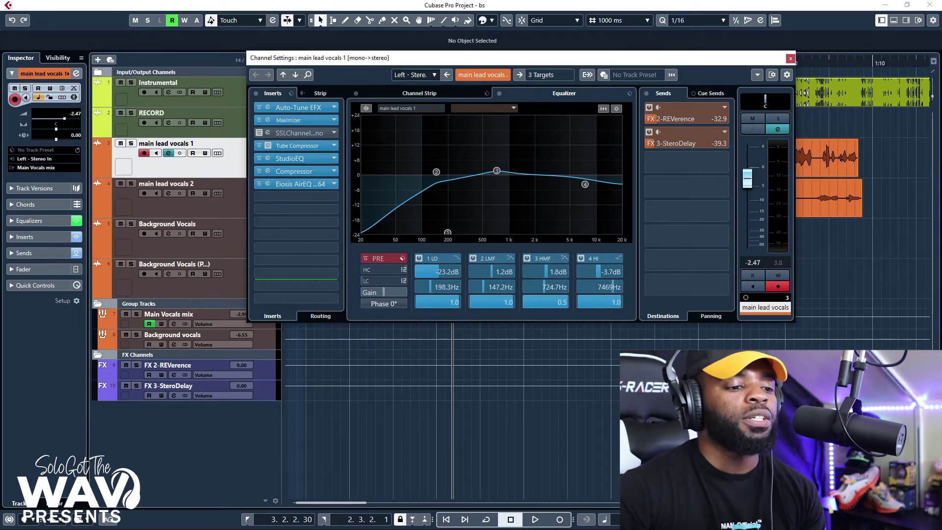
click(296, 146)
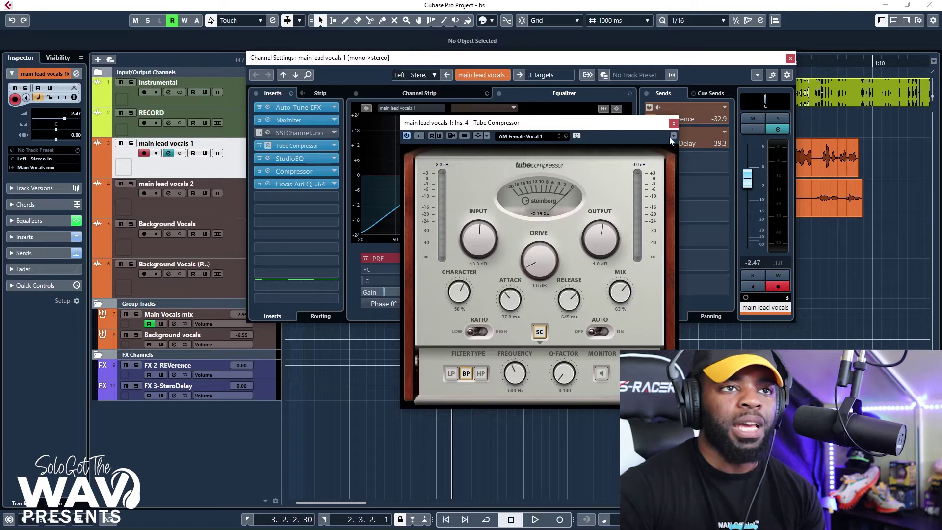
click(674, 123)
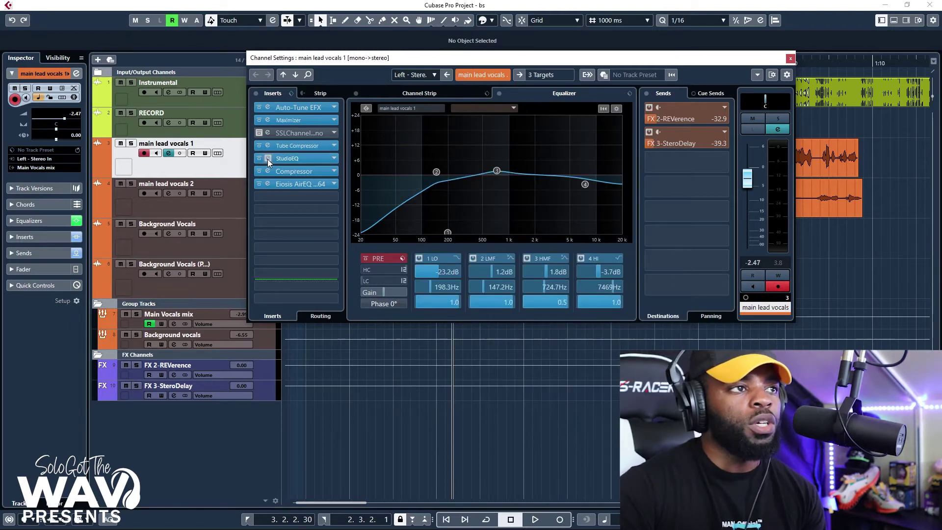
- Examine the StudioEQ and Compressor inserts on main lead vocals 1, closing each plug-in after viewing
click(287, 158)
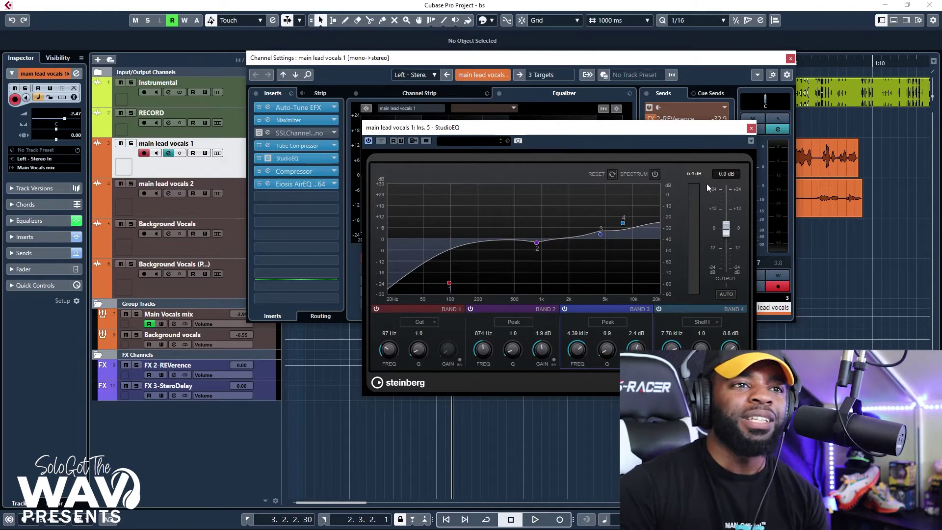
click(751, 128)
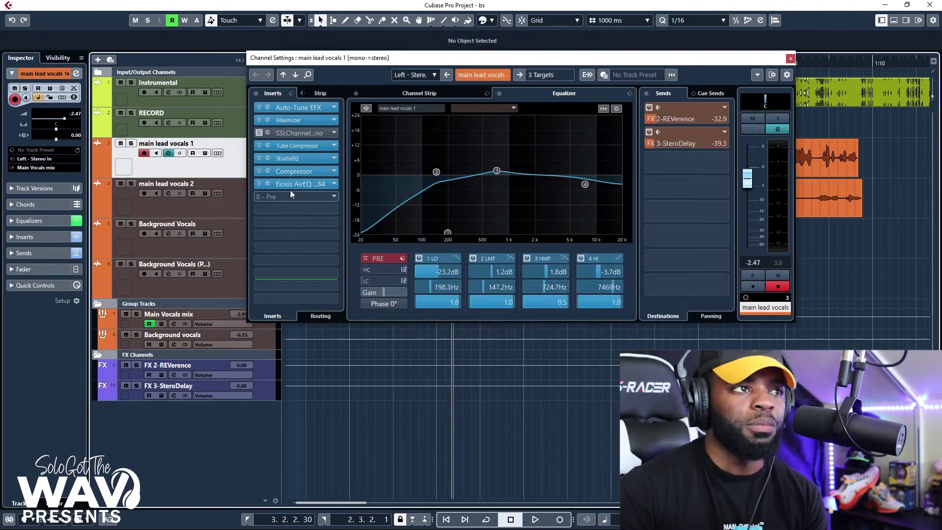
click(267, 171)
drag(517, 389, 546, 126)
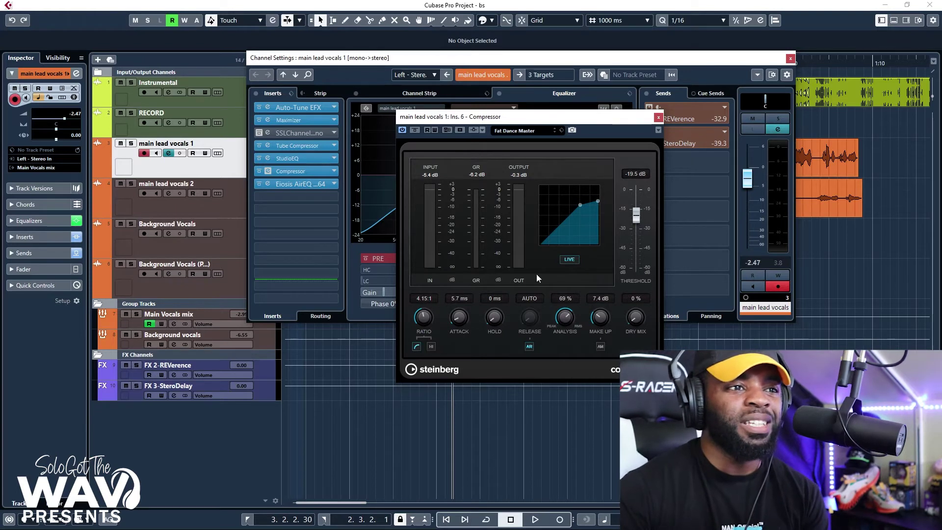
click(659, 118)
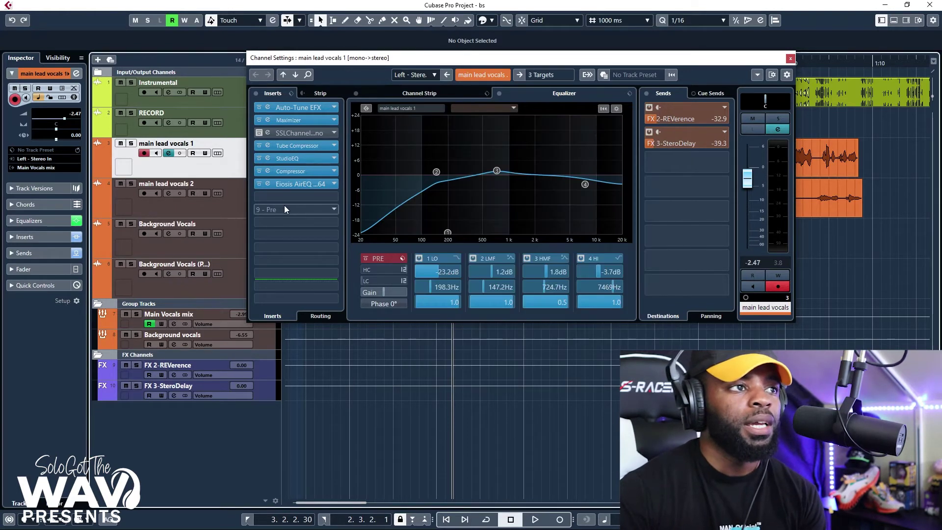
- Examine the Eiosis AirEQ insert's settings on main lead vocals 1 and close the plug-in
click(268, 184)
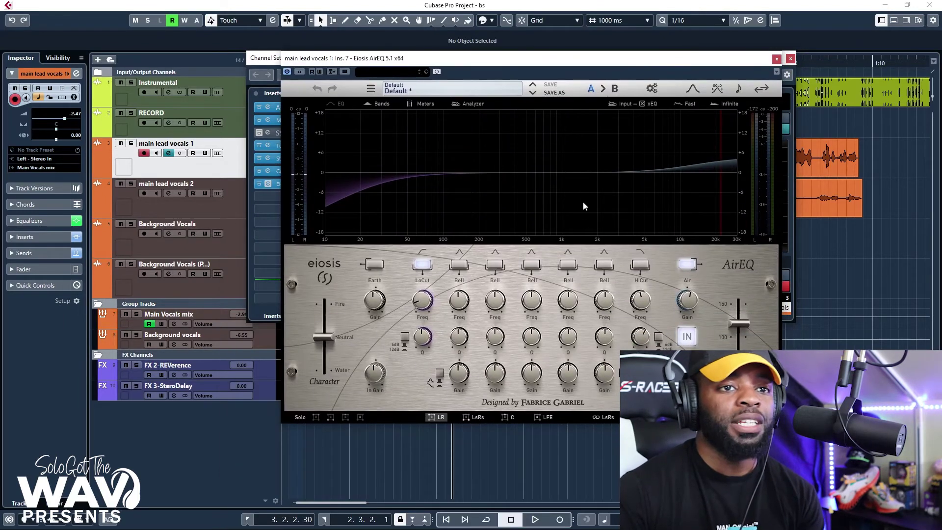
drag(712, 56, 685, 87)
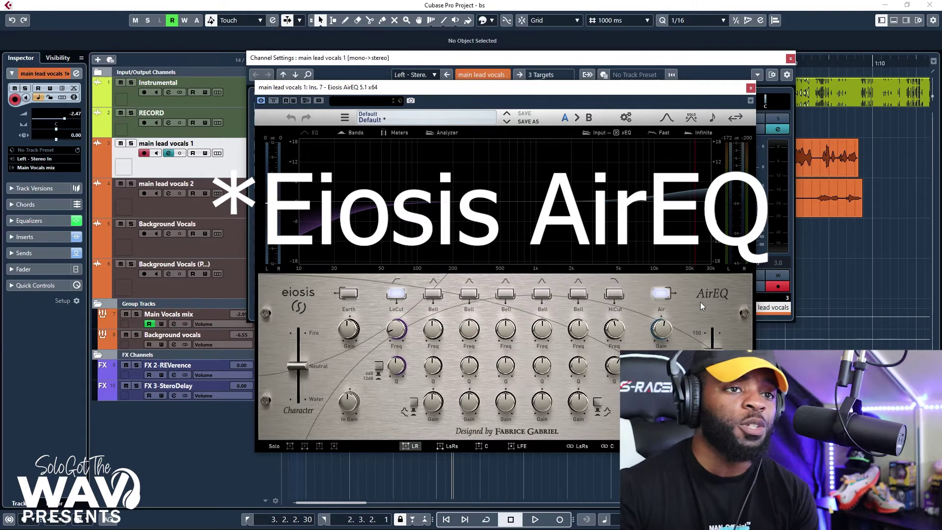
click(749, 90)
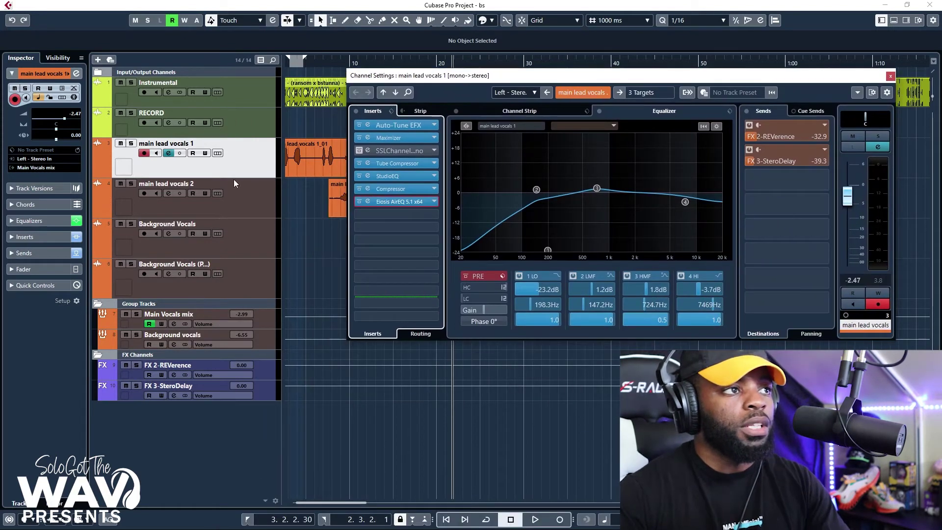
- Bring up the channel settings of the Main Vocals mix group and examine its Compressor insert
click(239, 192)
click(249, 166)
click(260, 319)
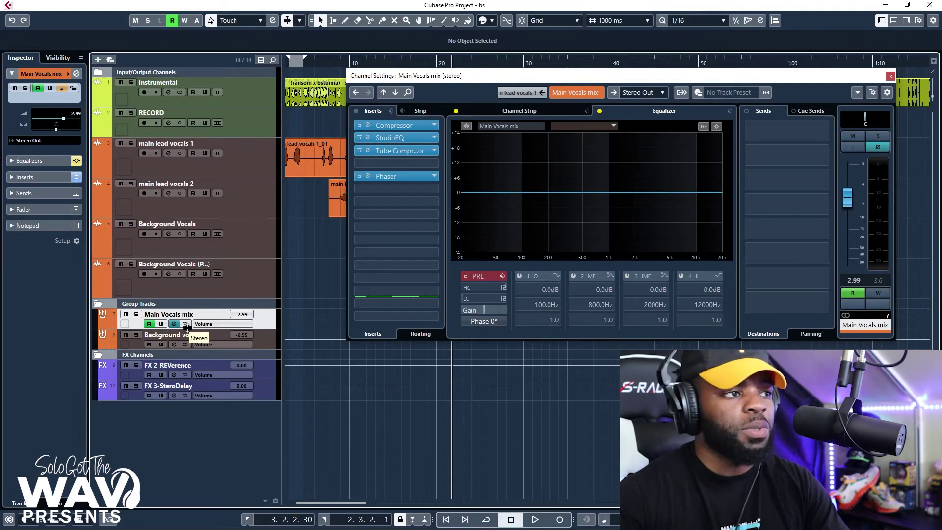
click(174, 324)
click(175, 324)
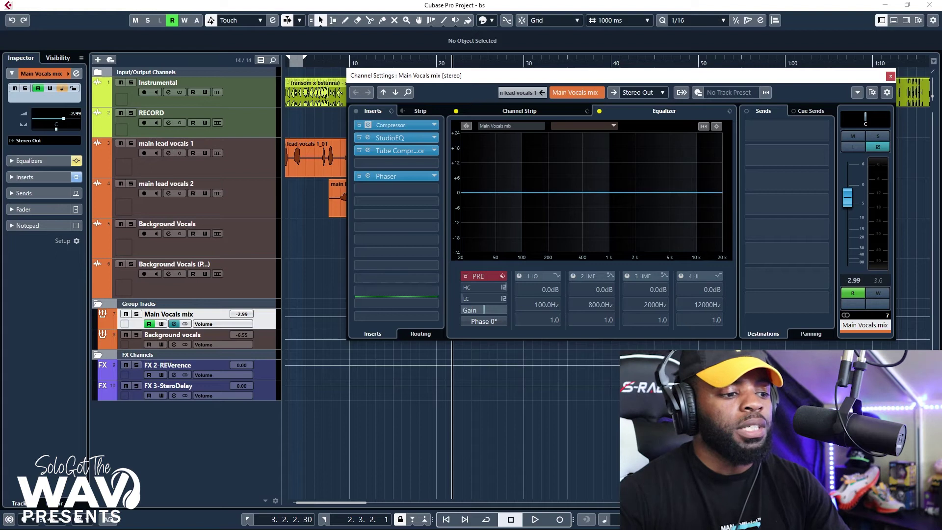
click(368, 125)
drag(626, 162, 633, 102)
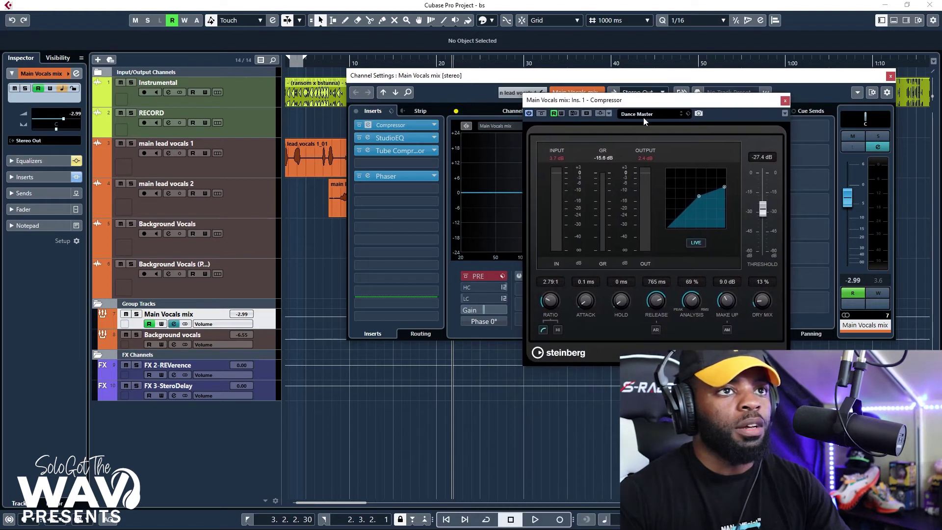
click(785, 102)
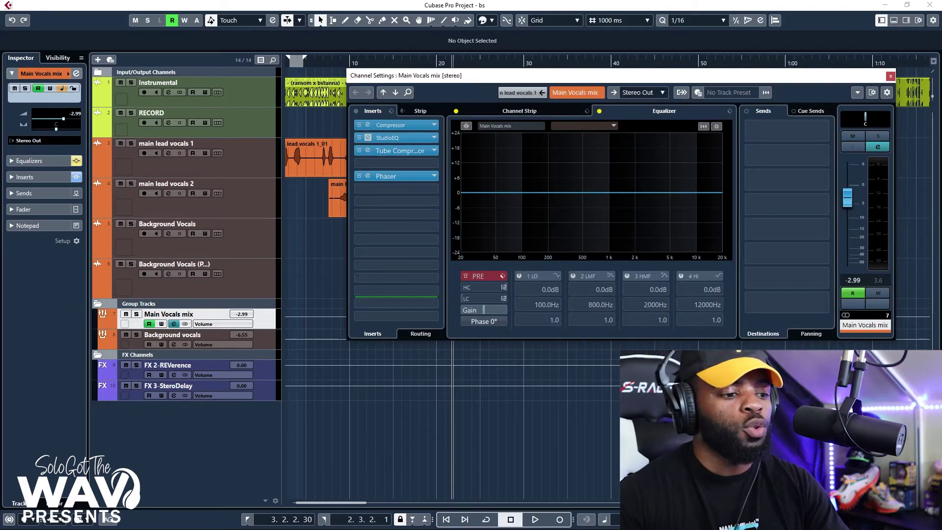
- Examine the StudioEQ, Tube Compressor and Phaser inserts on the Main Vocals mix group, then close its channel settings
drag(537, 449, 621, 145)
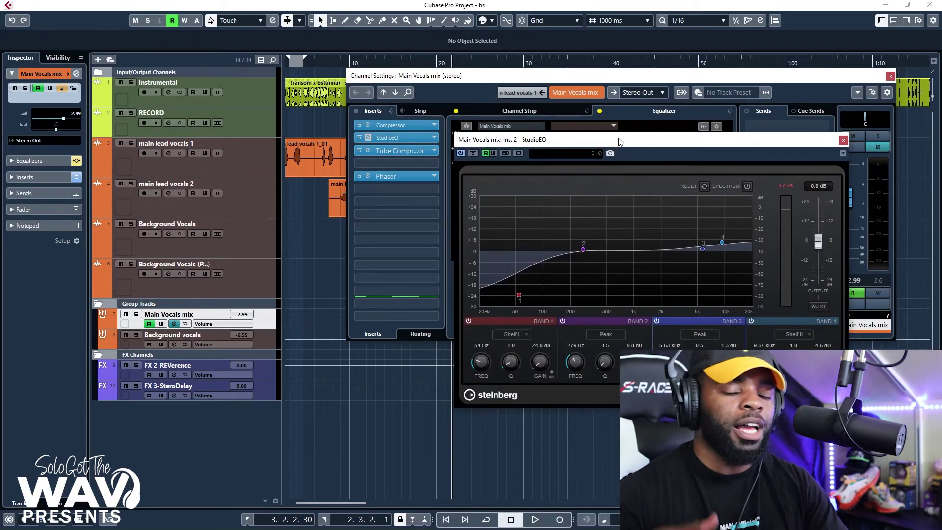
click(842, 141)
click(369, 150)
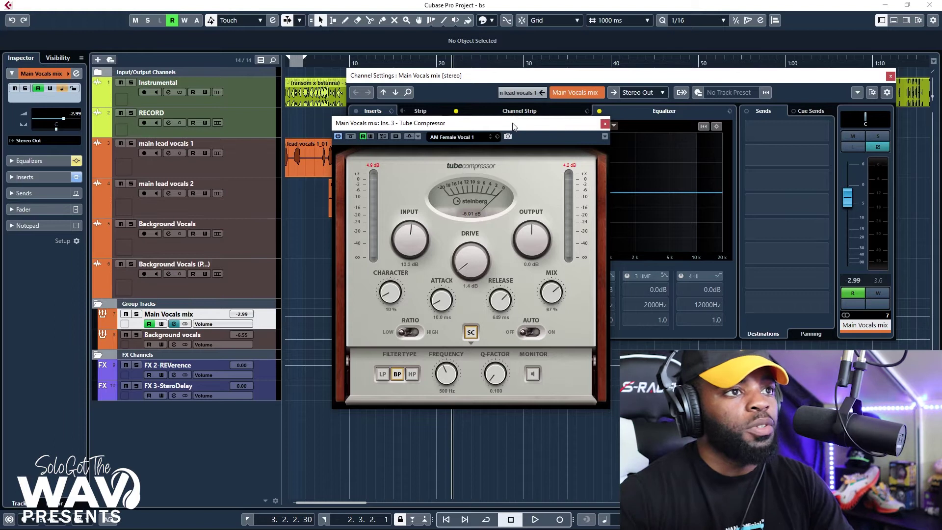
click(605, 123)
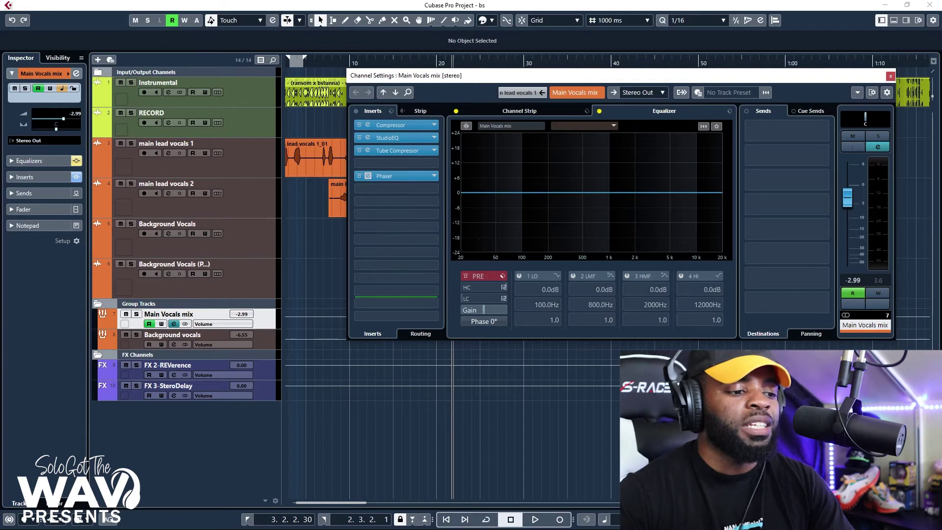
click(368, 176)
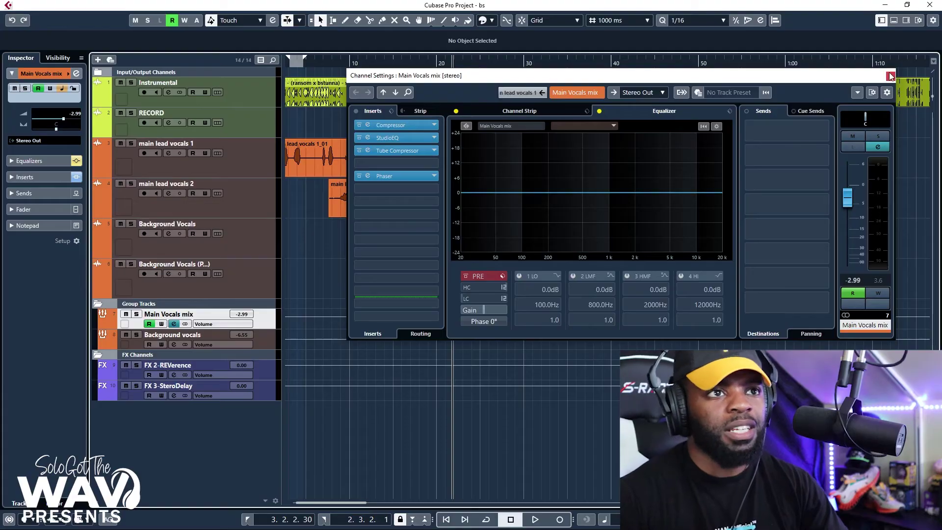
click(890, 76)
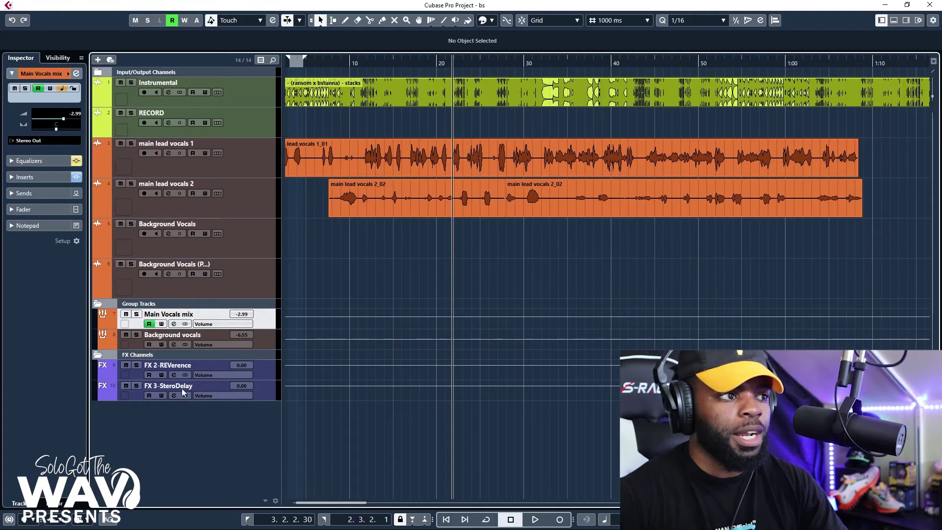
- Open the FX 2-REVerence channel settings and examine its MultibandCompressor insert
click(273, 373)
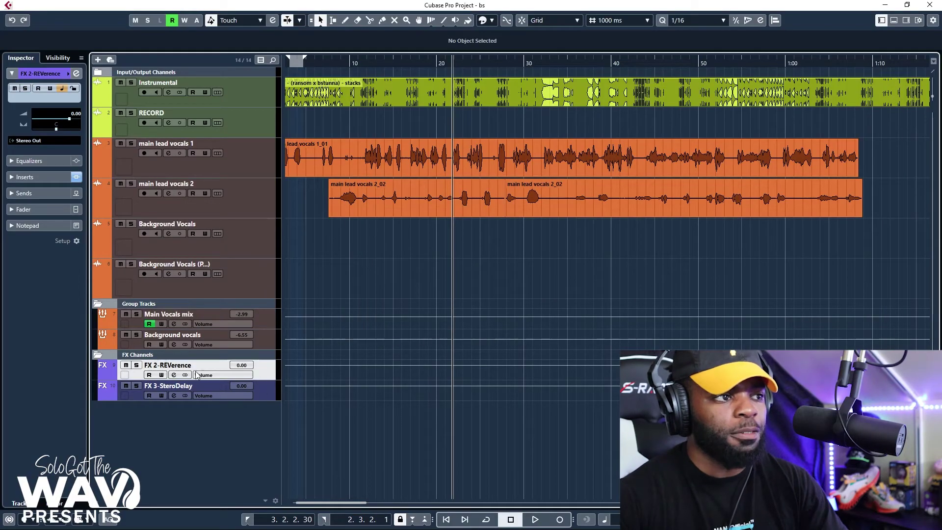
click(173, 375)
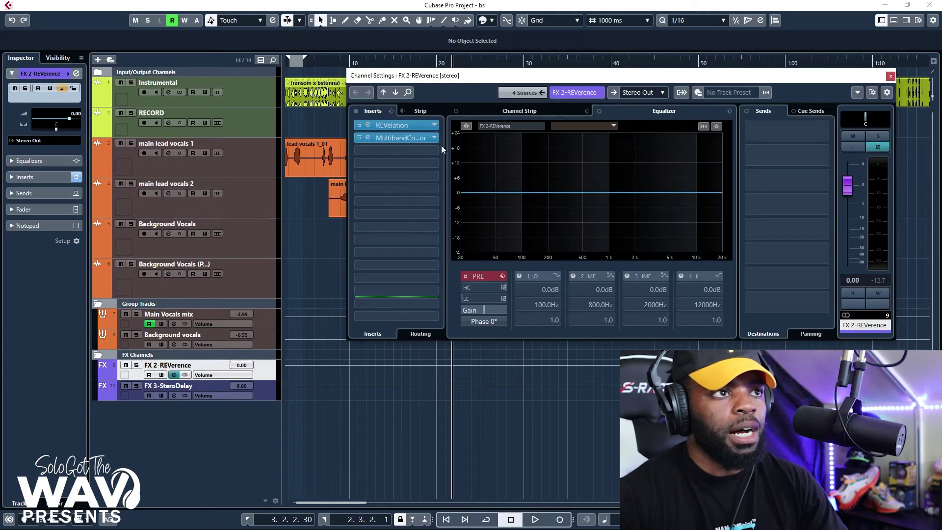
double_click(370, 139)
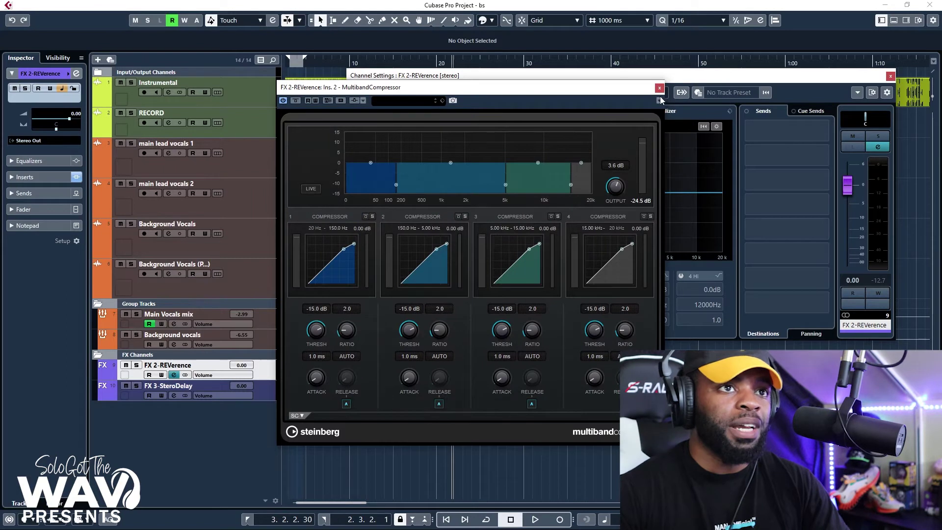
click(659, 88)
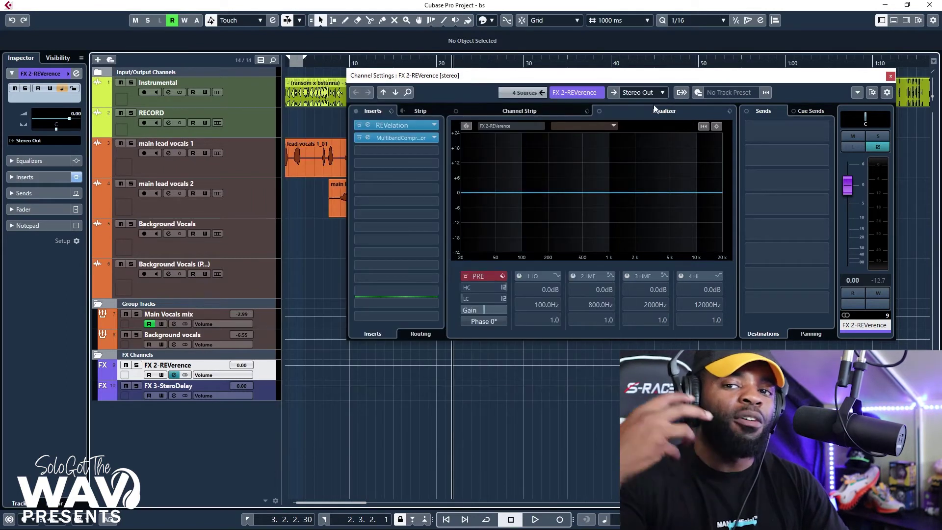
- Examine the StereoDelay insert on the FX 3-SteroDelay channel and close its channel settings
click(173, 396)
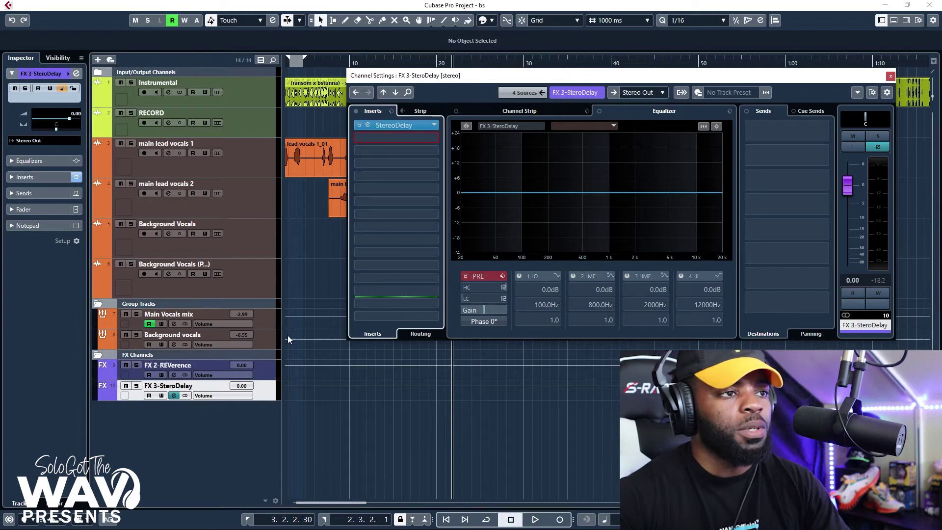
click(368, 125)
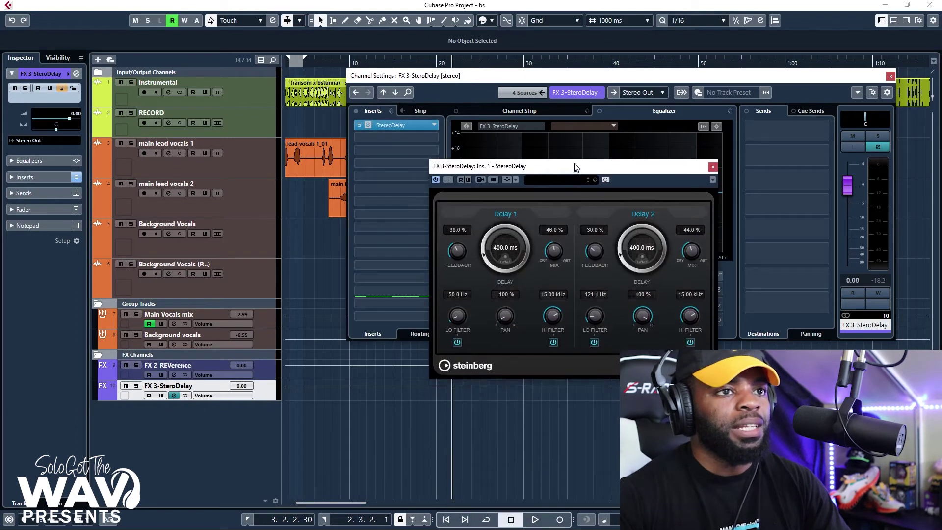
click(711, 162)
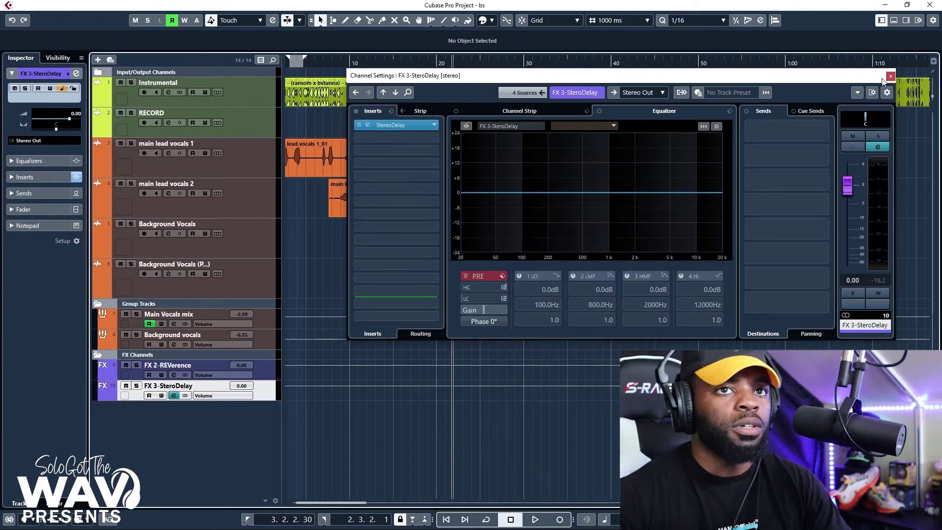
click(890, 76)
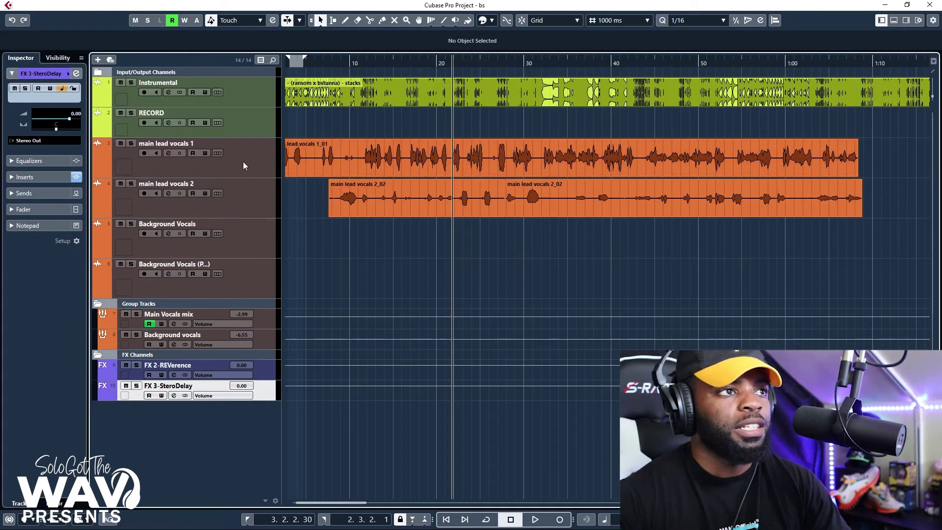
- Bypass all inserts on the main lead vocals 1 track and on the Main Vocals mix group
click(166, 168)
click(167, 153)
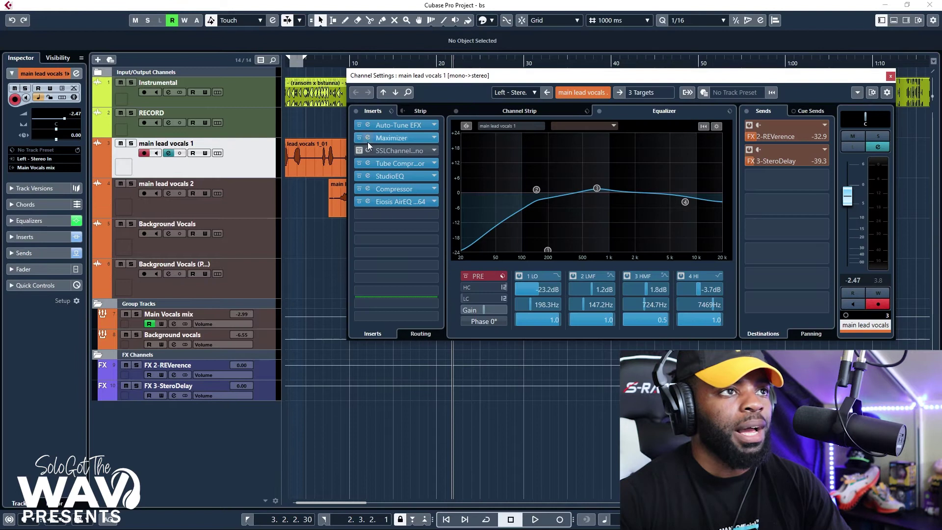
click(356, 112)
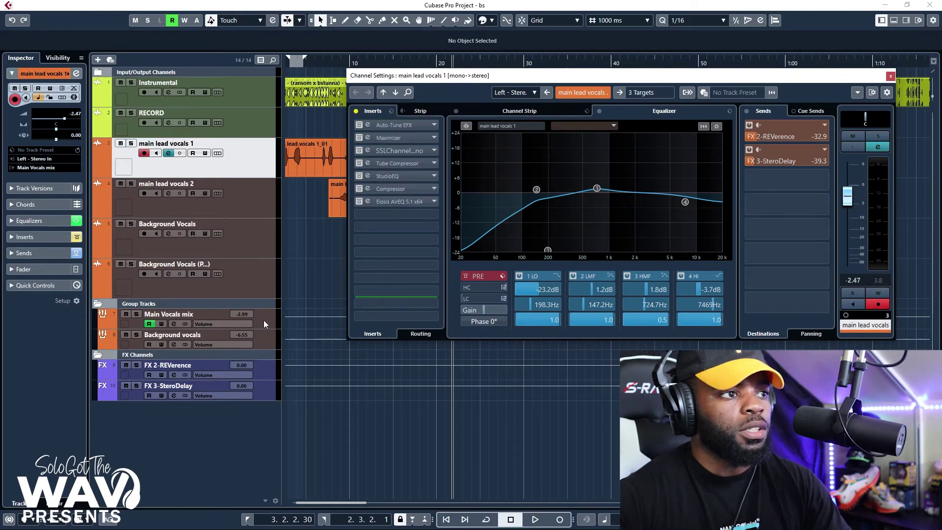
click(175, 324)
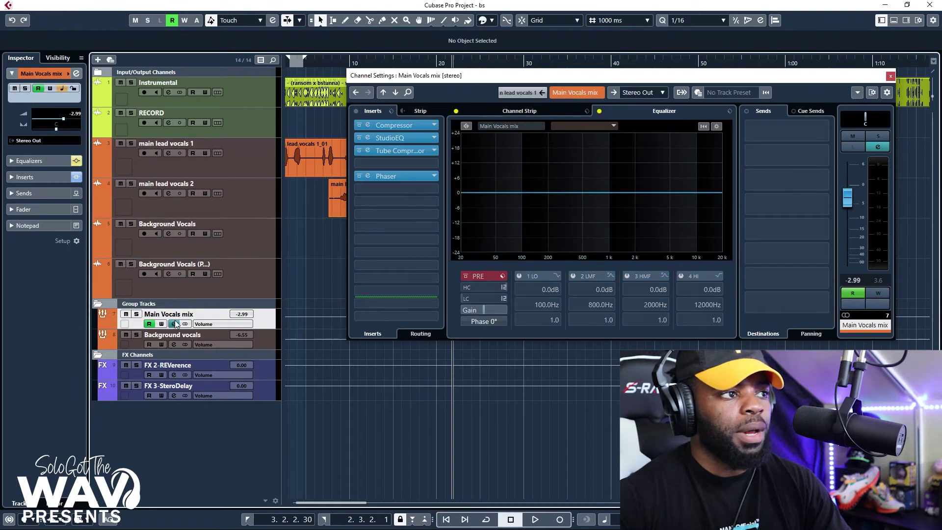
click(356, 111)
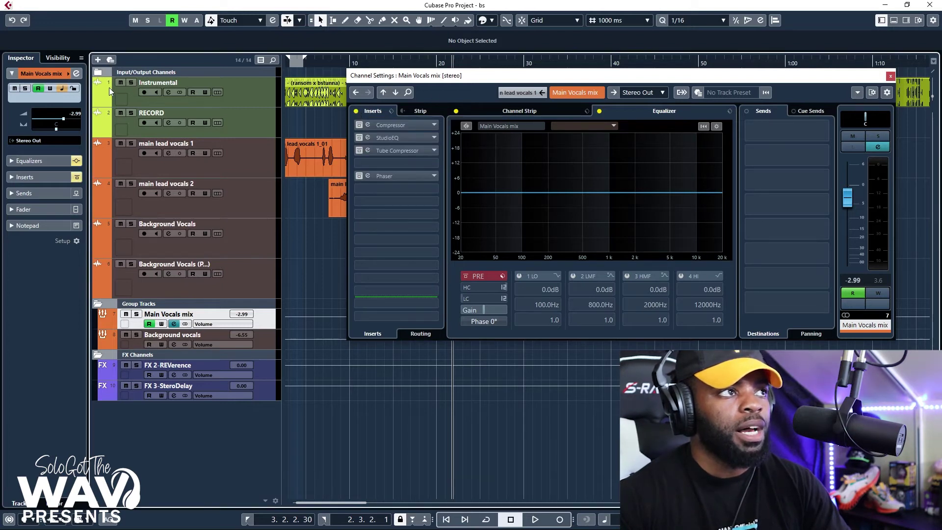
- Play a short passage of the unprocessed vocals, stop playback and mute main lead vocals 2
key(space)
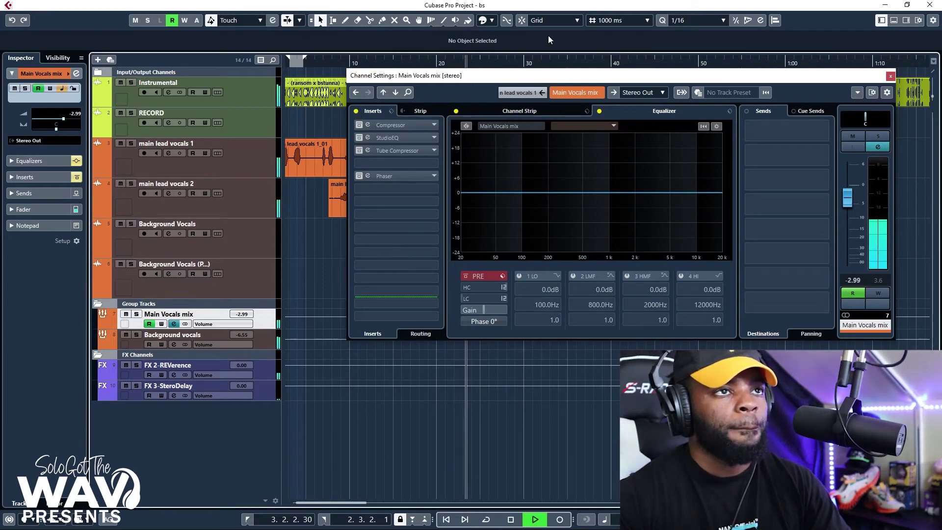
key(space)
click(120, 183)
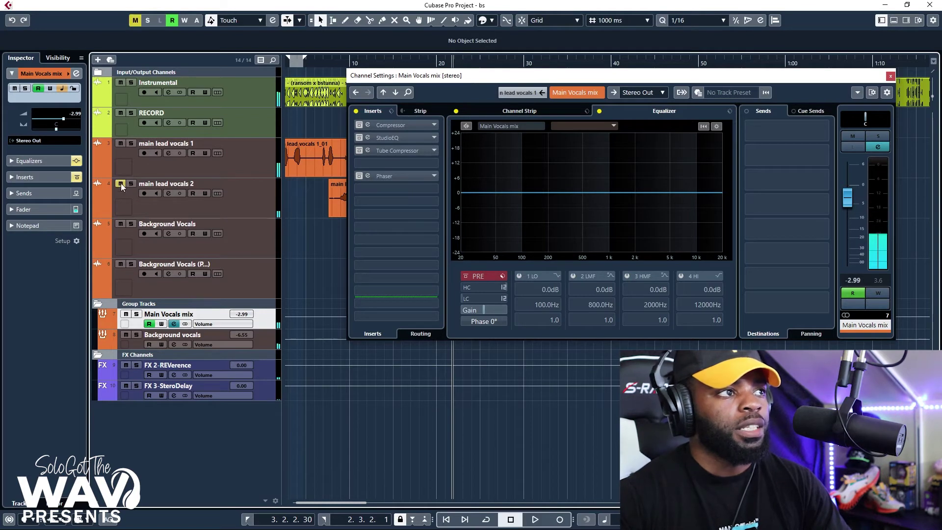
- Open the main lead vocals 1 channel settings and audition the track with only its Auto-Tune EFX insert reactivated
click(216, 167)
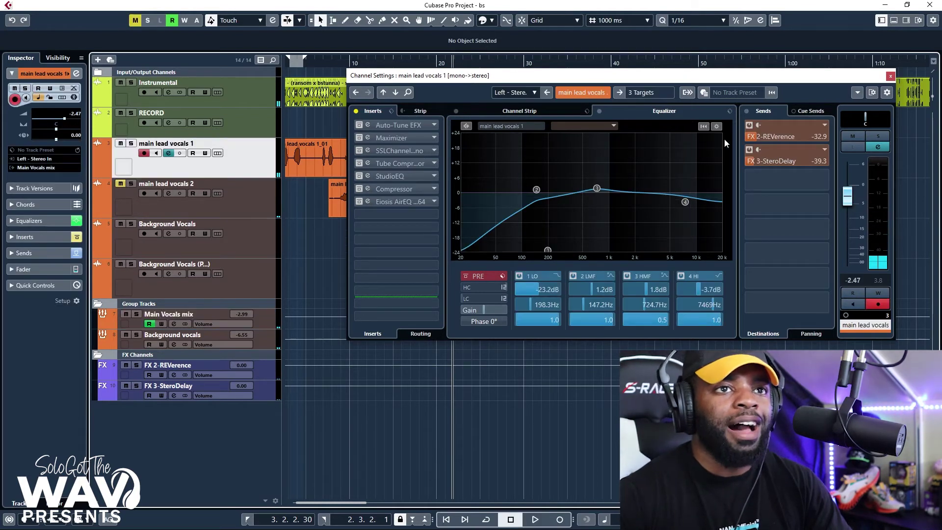
mouse_move(746, 180)
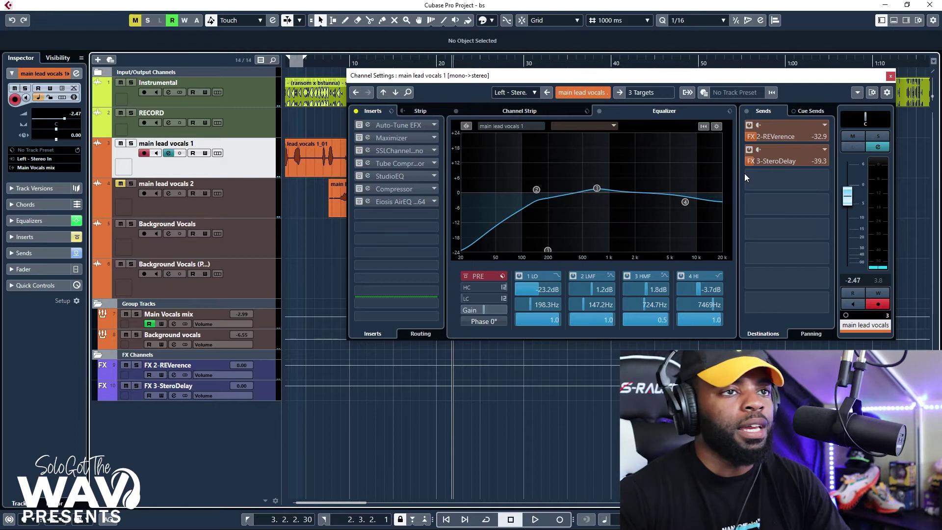
key(space)
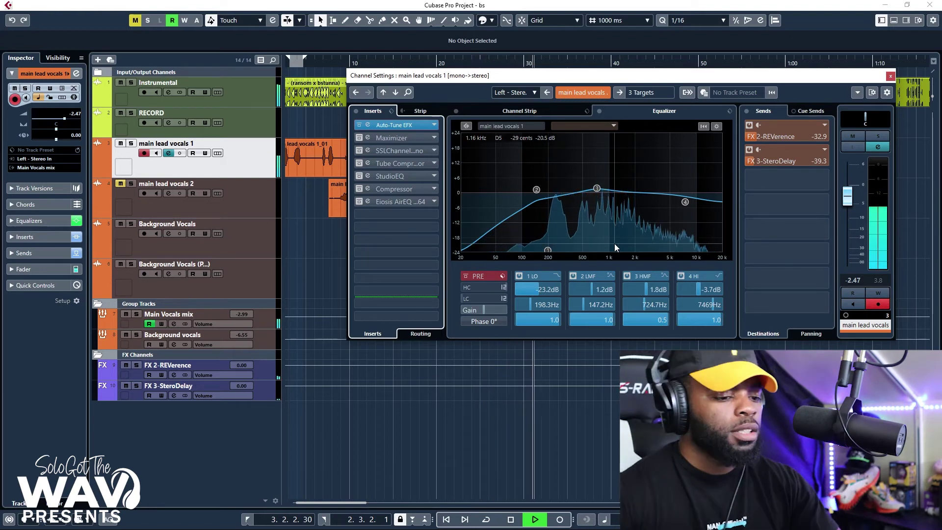
key(space)
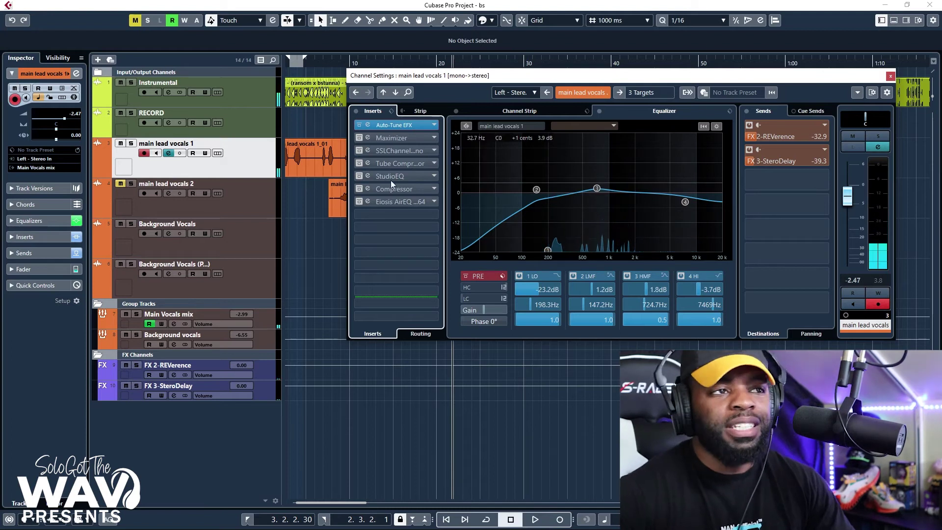
- Unmute main lead vocals 2 and reactivate the remaining inserts on main lead vocals 1, from Maximizer to Eiosis AirEQ, closing its channel settings
click(121, 184)
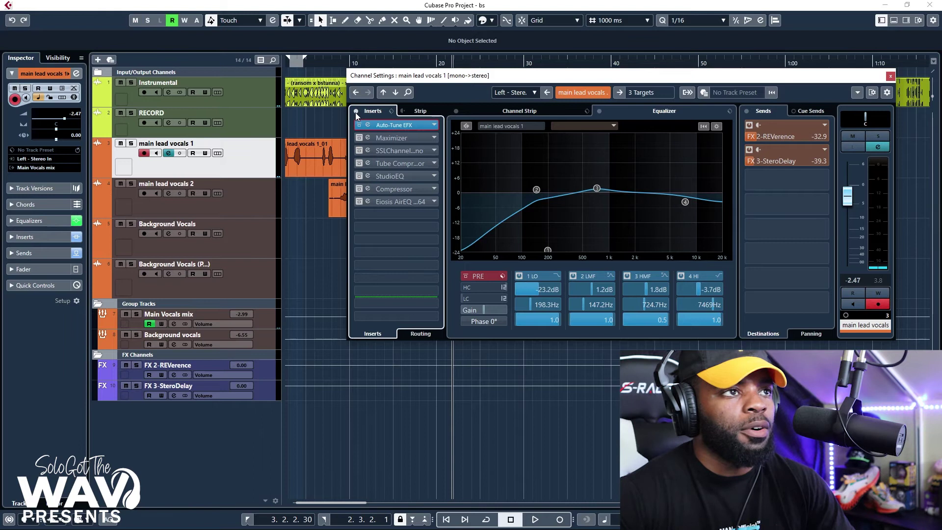
drag(359, 138, 358, 201)
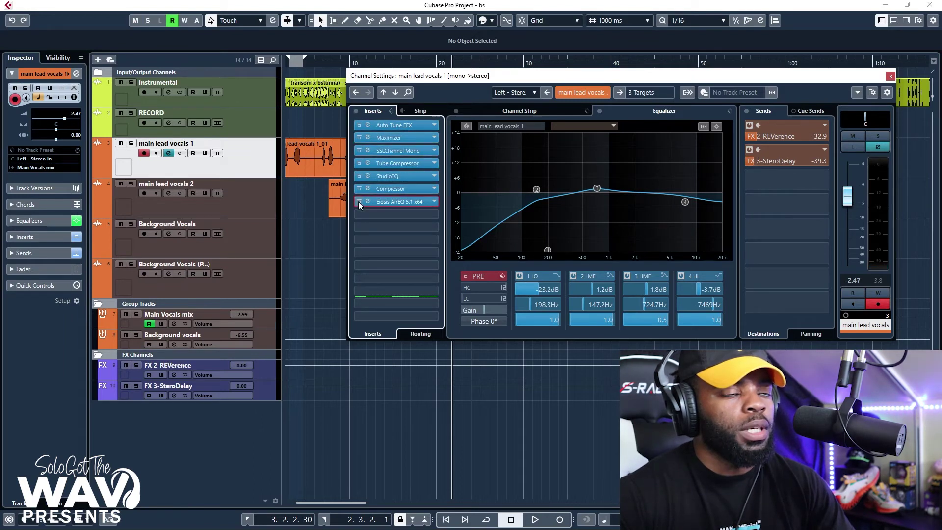
click(891, 76)
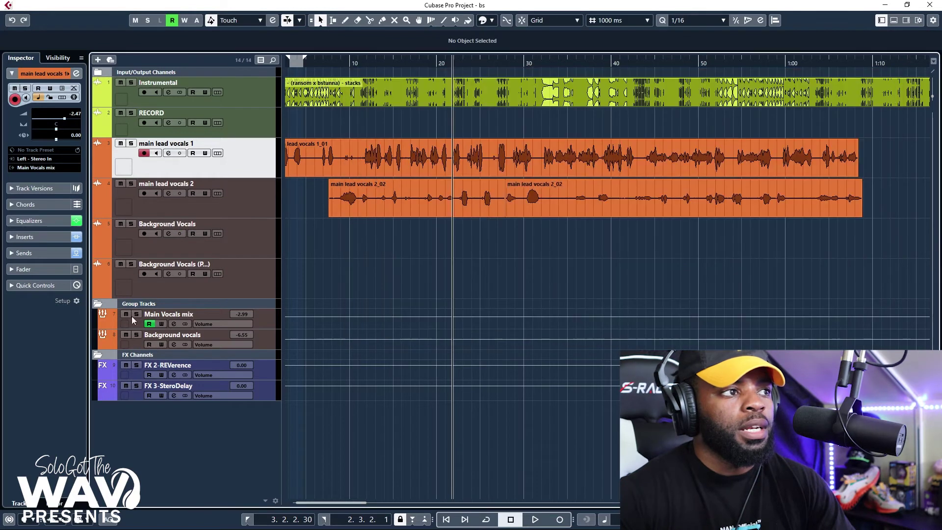
- Open the Main Vocals mix channel settings and audition with its inserts bypassed and main lead vocals 2 muted
click(174, 323)
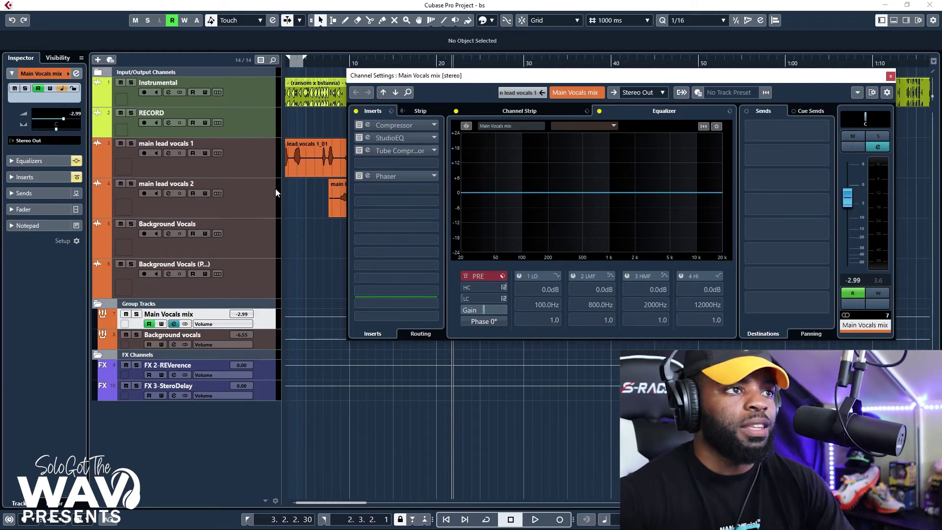
key(space)
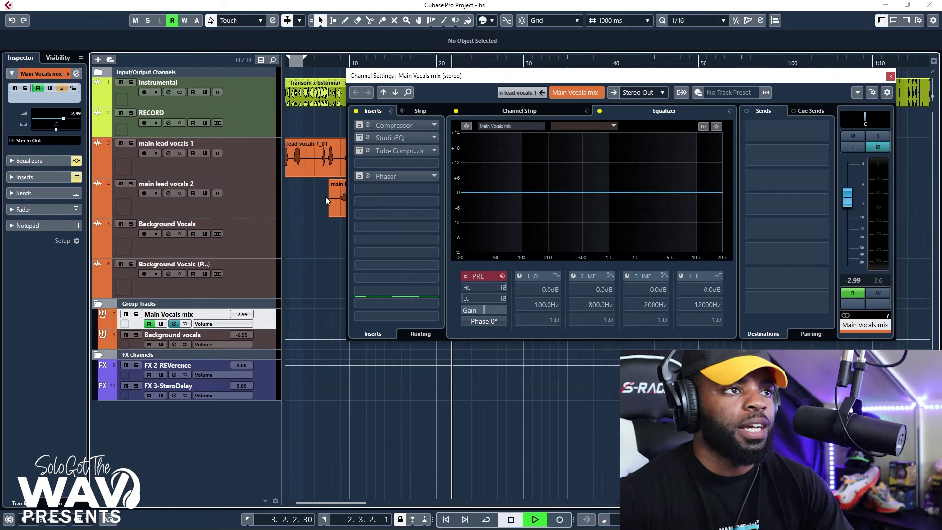
key(space)
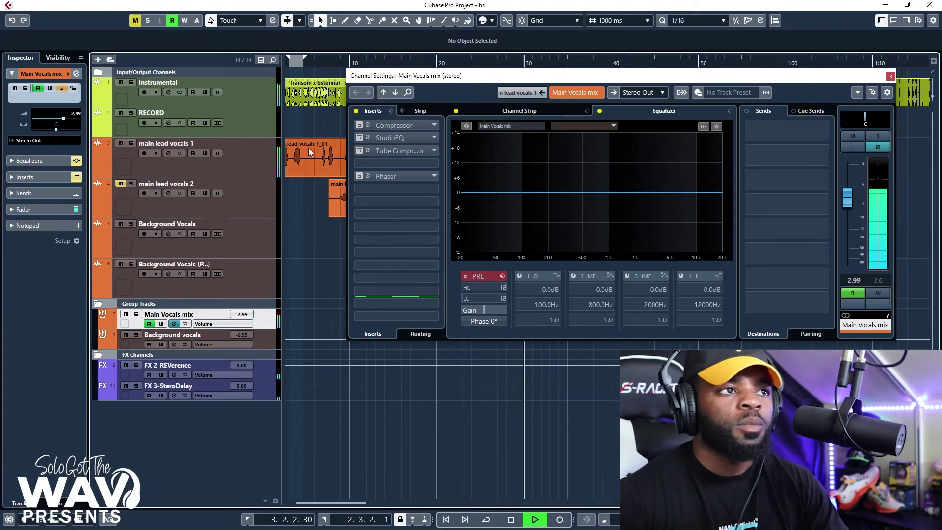
key(space)
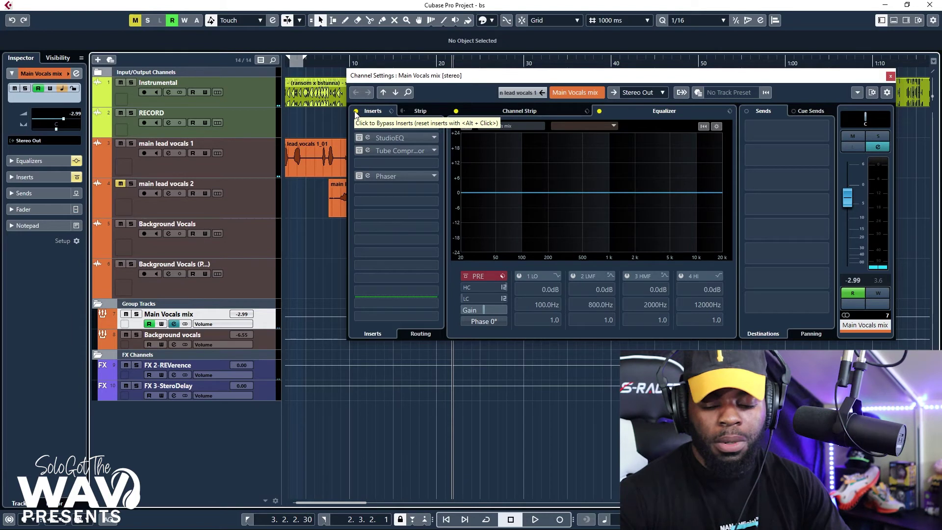
- Reactivate and audition the inserts on the Main Vocals mix group, unmute main lead vocals 2 and close the channel settings
click(356, 112)
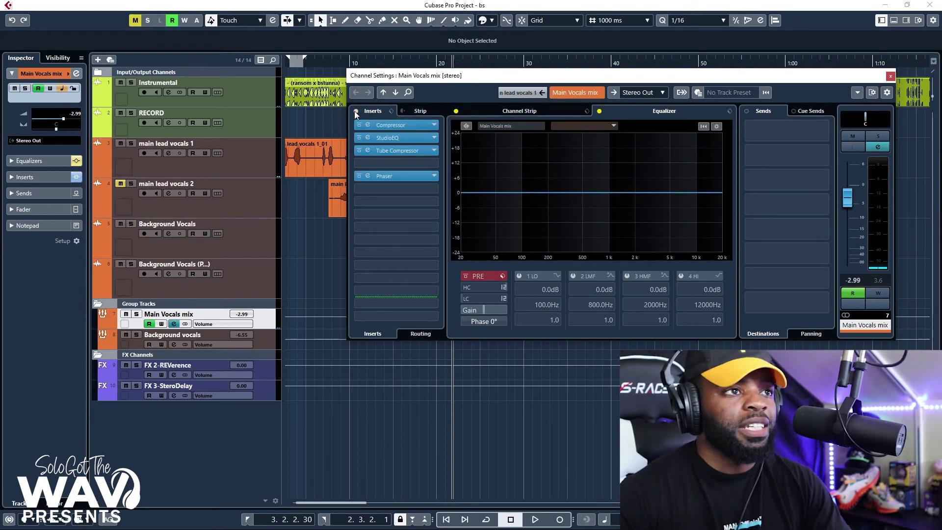
key(space)
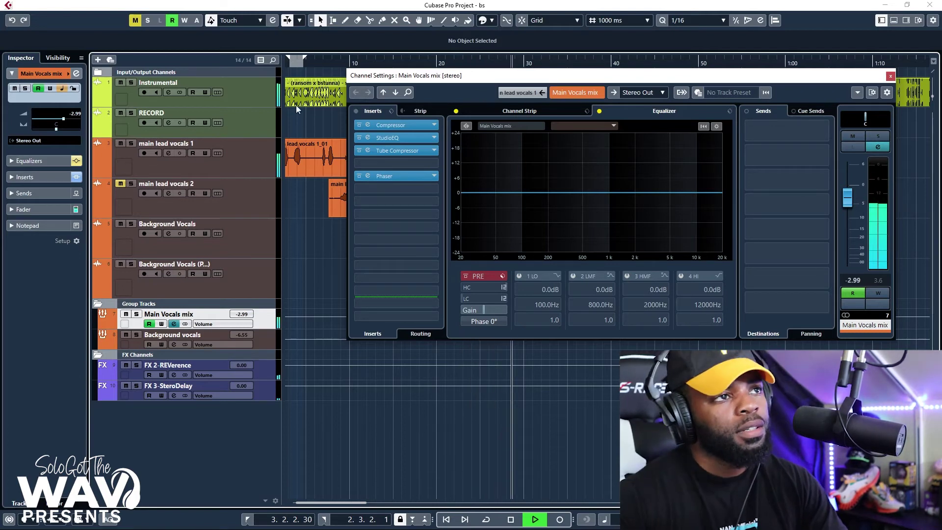
key(space)
click(120, 184)
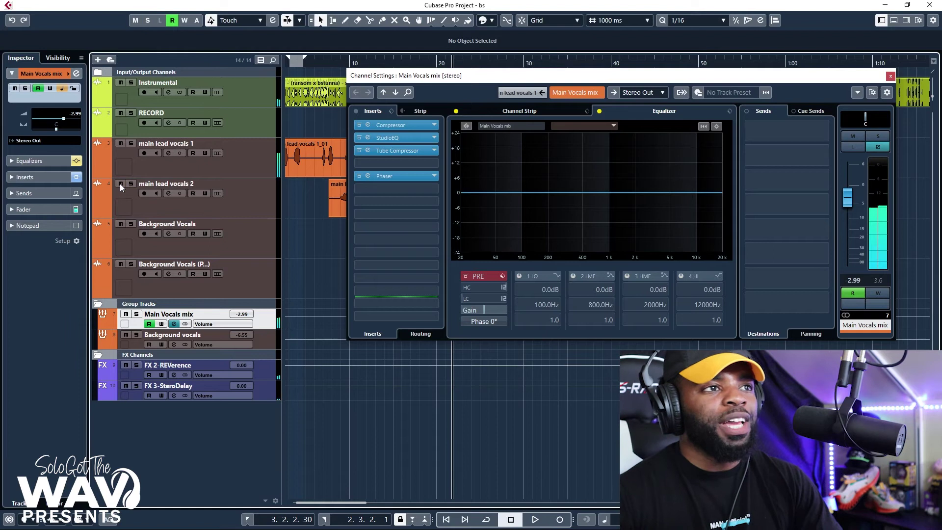
click(890, 75)
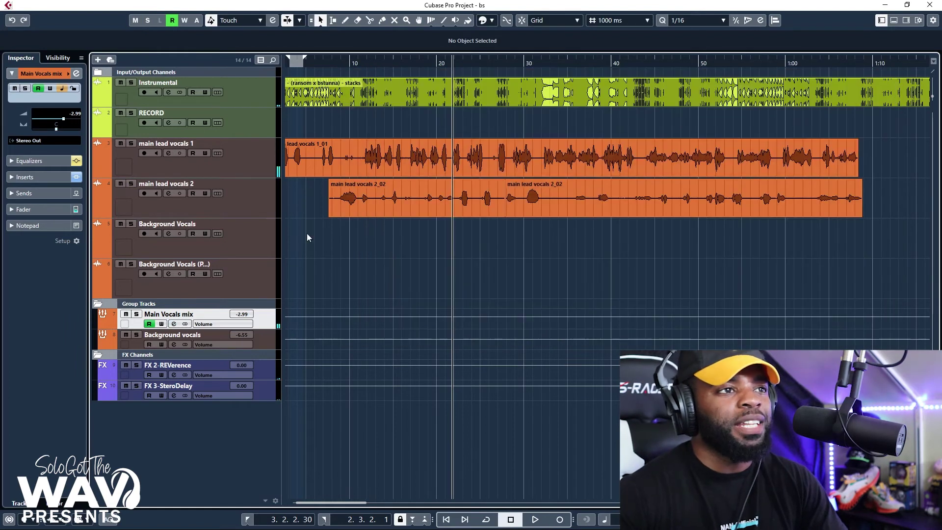
- Examine the Background vocals group's channel settings and check the output routing of main lead vocals 2
click(275, 215)
click(174, 345)
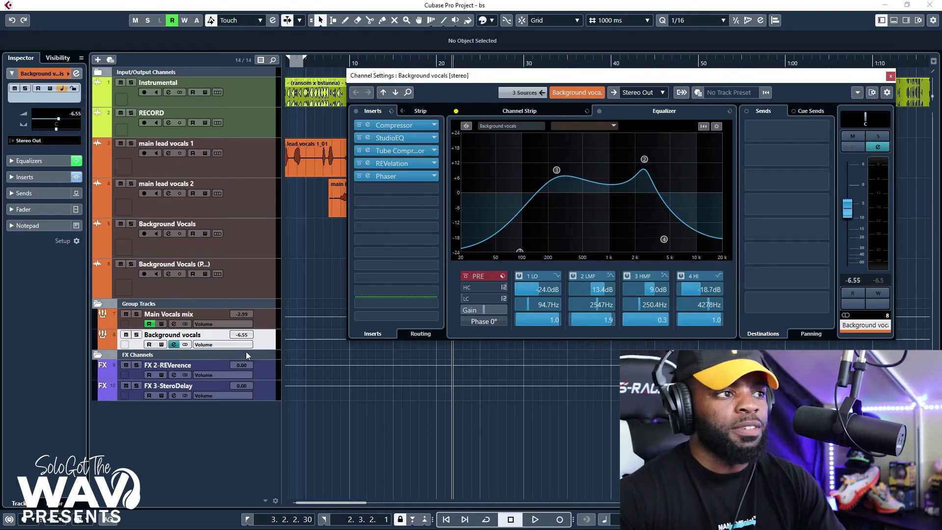
click(889, 77)
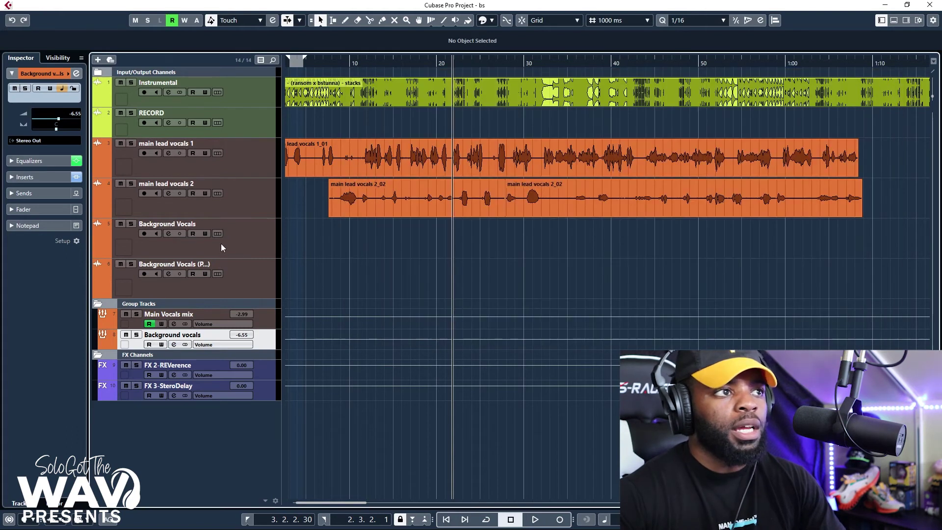
click(228, 201)
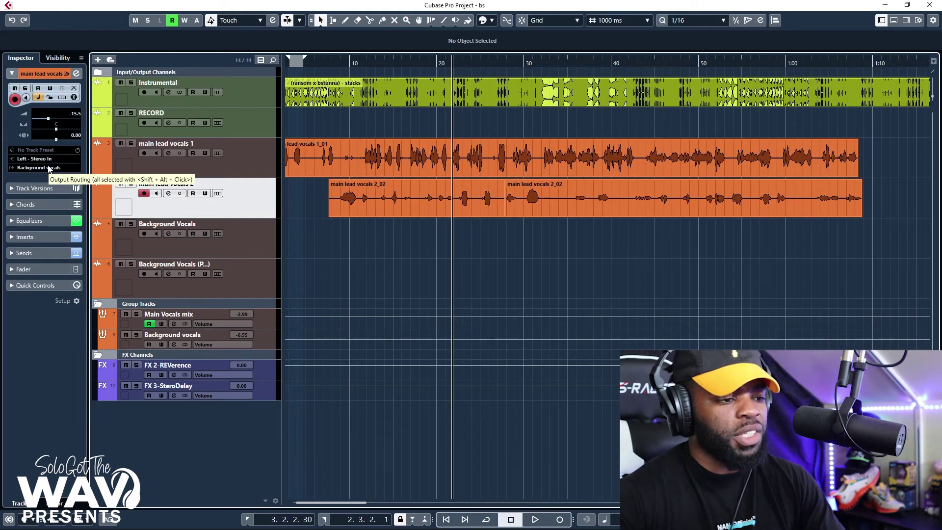
click(271, 168)
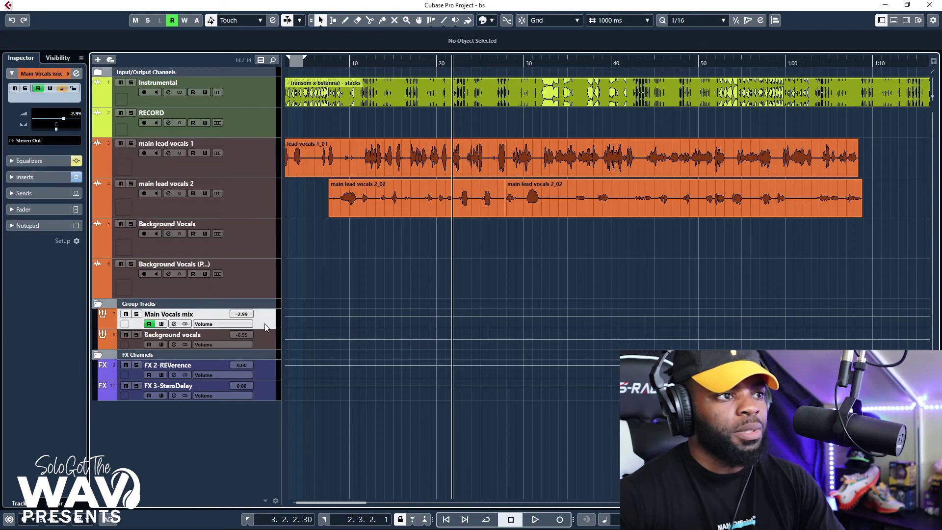
- Review the Main Vocals mix channel settings and play the full mix from about 28 seconds
click(174, 324)
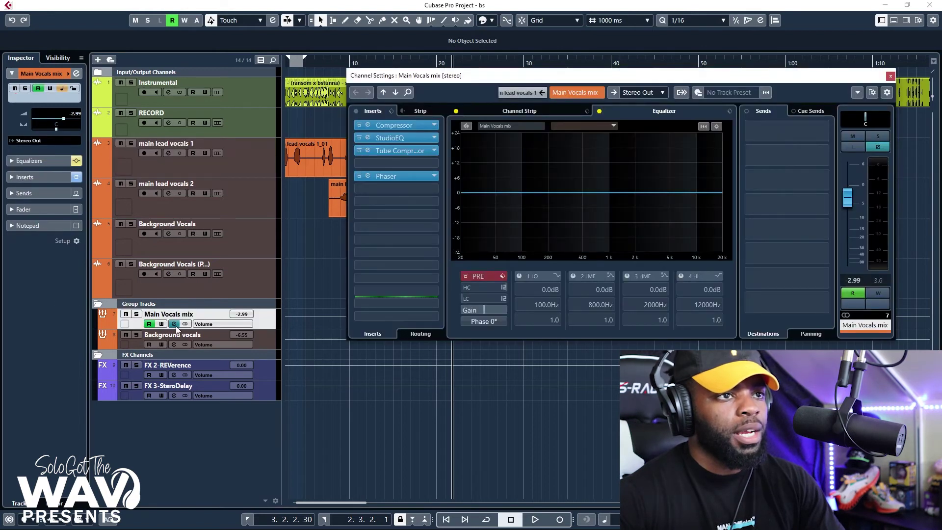
click(891, 78)
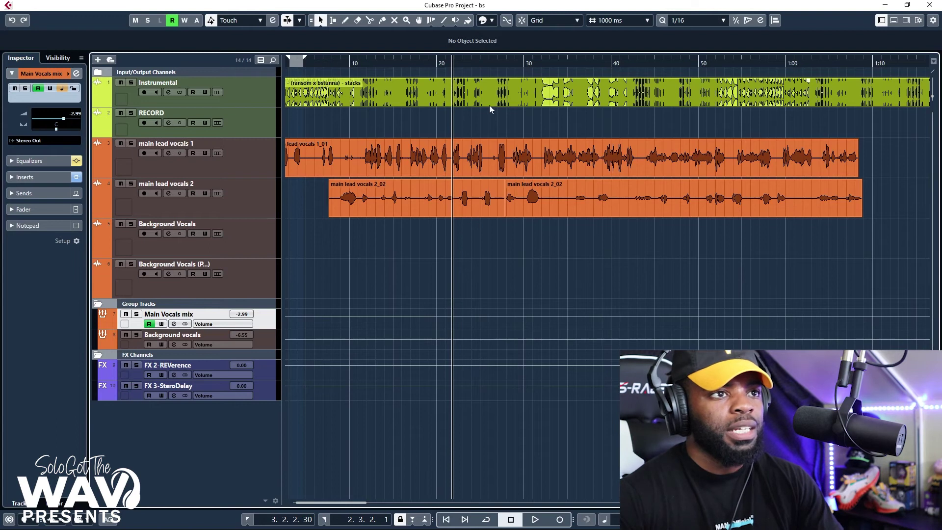
click(508, 63)
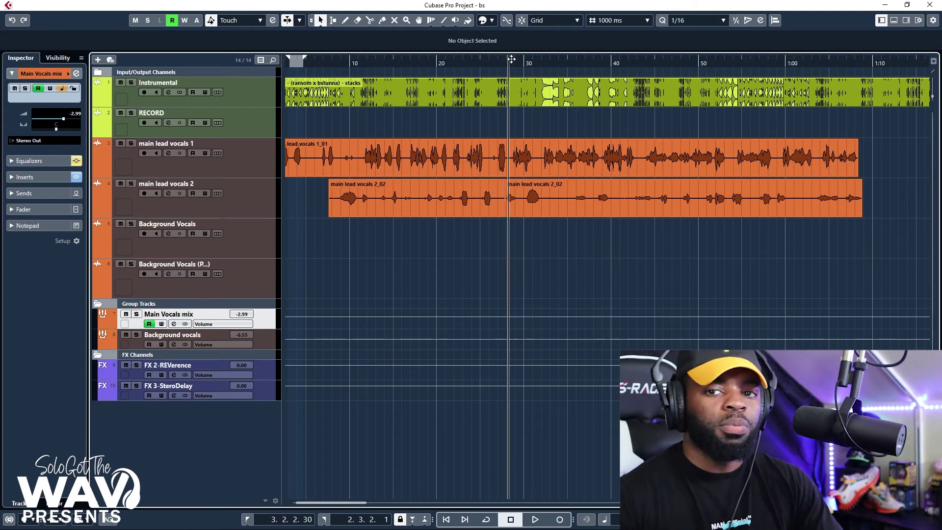
key(space)
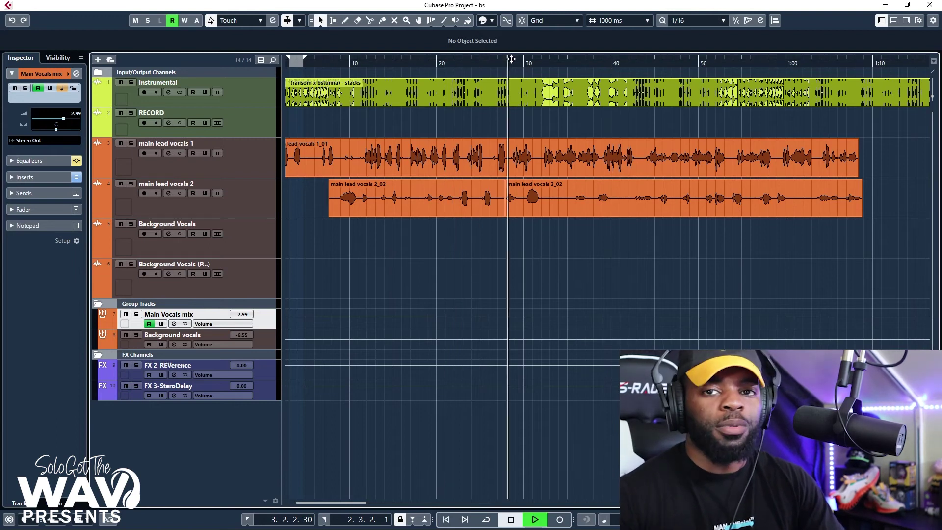